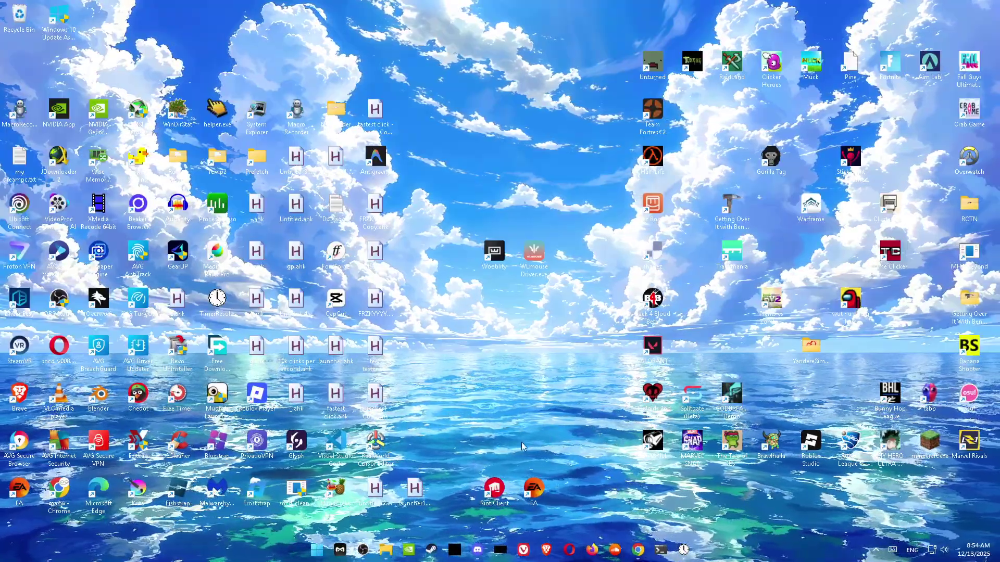
- In Discord's #updates, view the Roblox violation screenshot full-size, zooming in and back out
{"action": "left_click", "coordinate": [478, 549]}
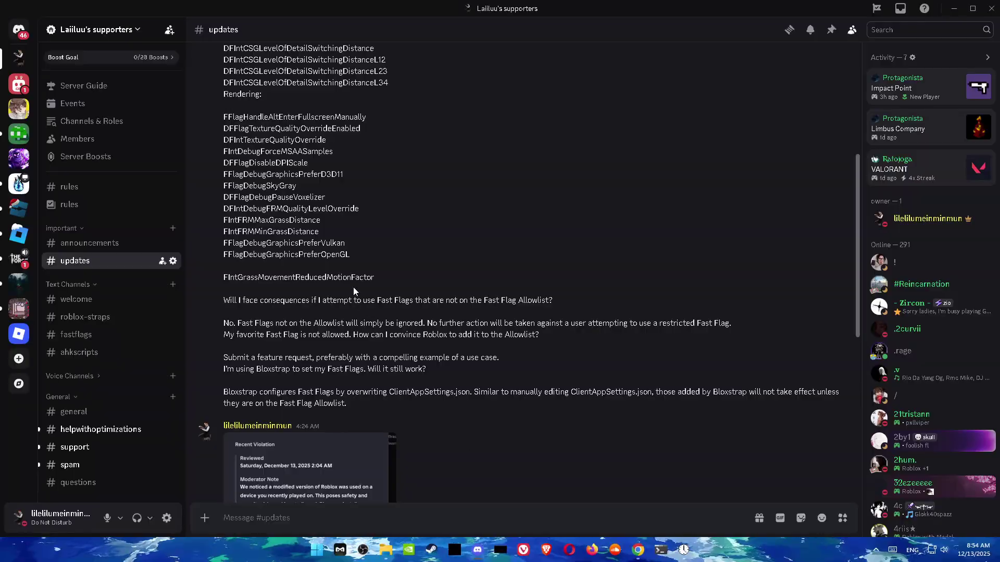
{"action": "scroll", "coordinate": [353, 292], "scroll_direction": "down", "scroll_amount": 7}
{"action": "left_click", "coordinate": [369, 196]}
{"action": "left_click", "coordinate": [576, 341]}
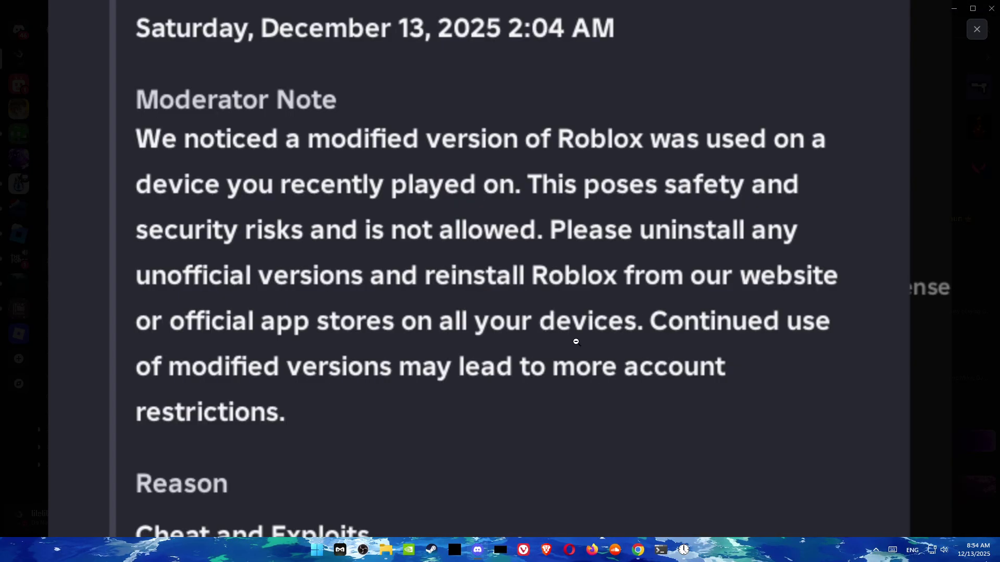
{"action": "left_click", "coordinate": [613, 248]}
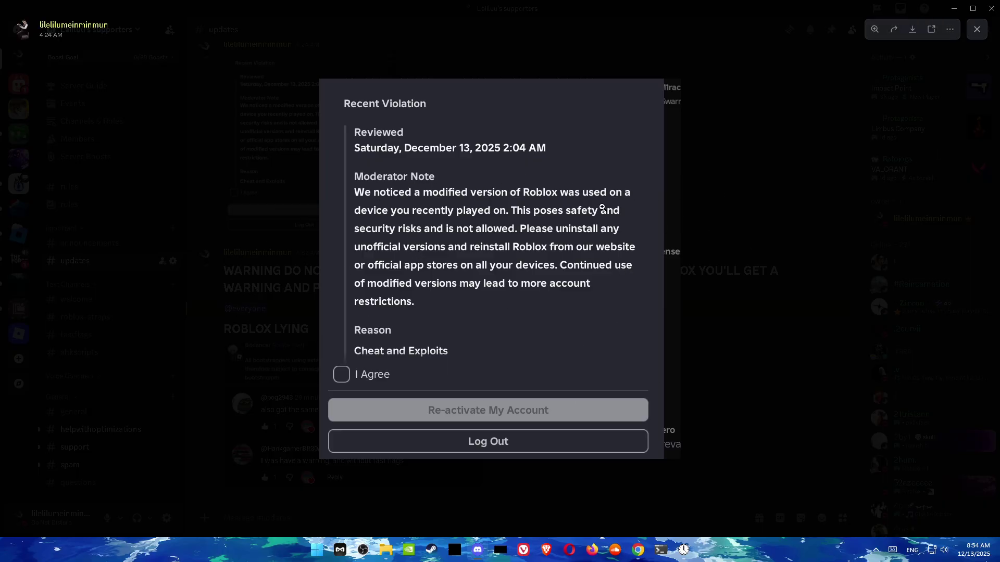
{"action": "left_click", "coordinate": [821, 235]}
- View the comment and Roblox staff comment screenshots, then minimize Discord
{"action": "scroll", "coordinate": [364, 197], "scroll_direction": "up", "scroll_amount": 5}
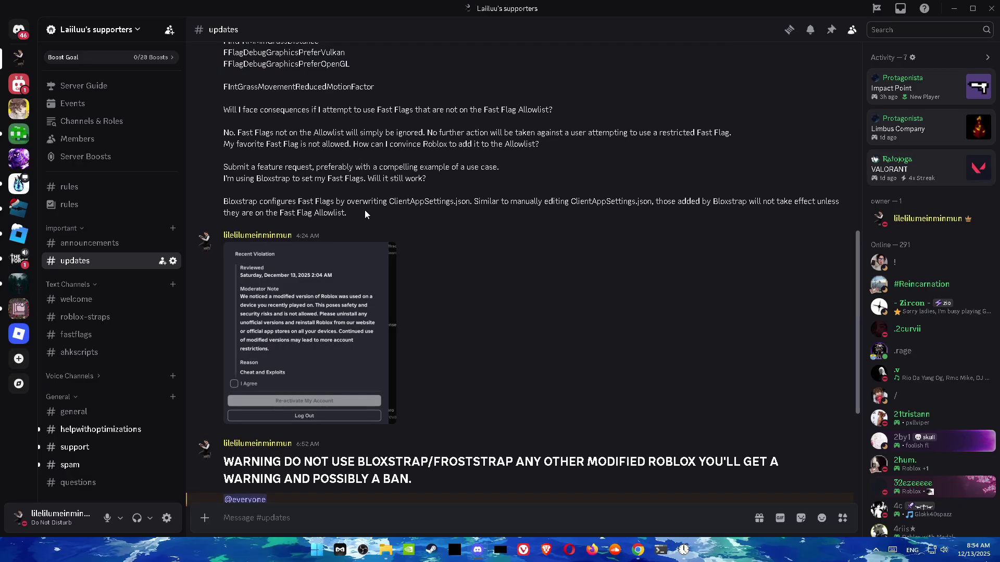
{"action": "scroll", "coordinate": [365, 263], "scroll_direction": "down", "scroll_amount": 5}
{"action": "left_click", "coordinate": [389, 401]}
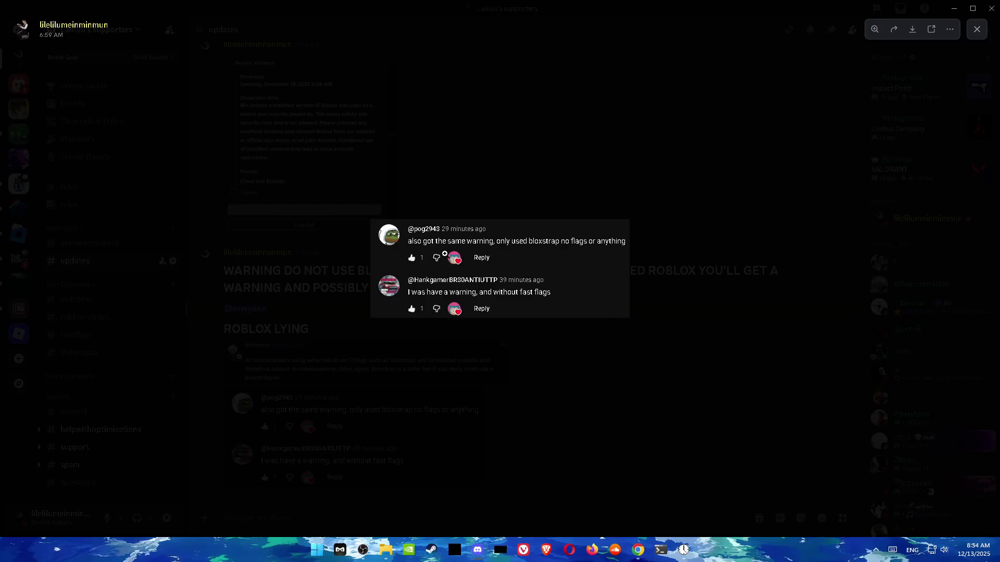
{"action": "left_click", "coordinate": [718, 395]}
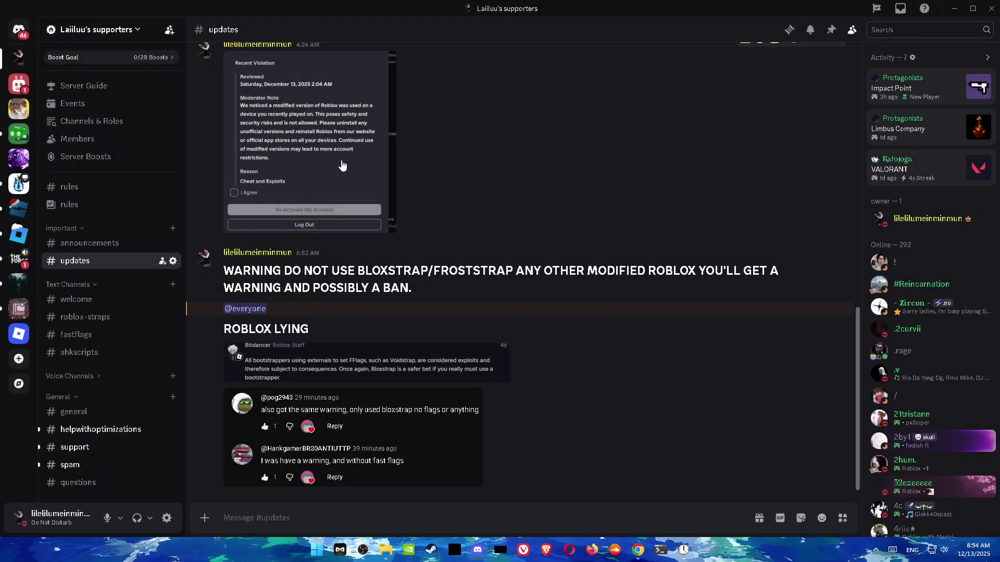
{"action": "left_click", "coordinate": [392, 374]}
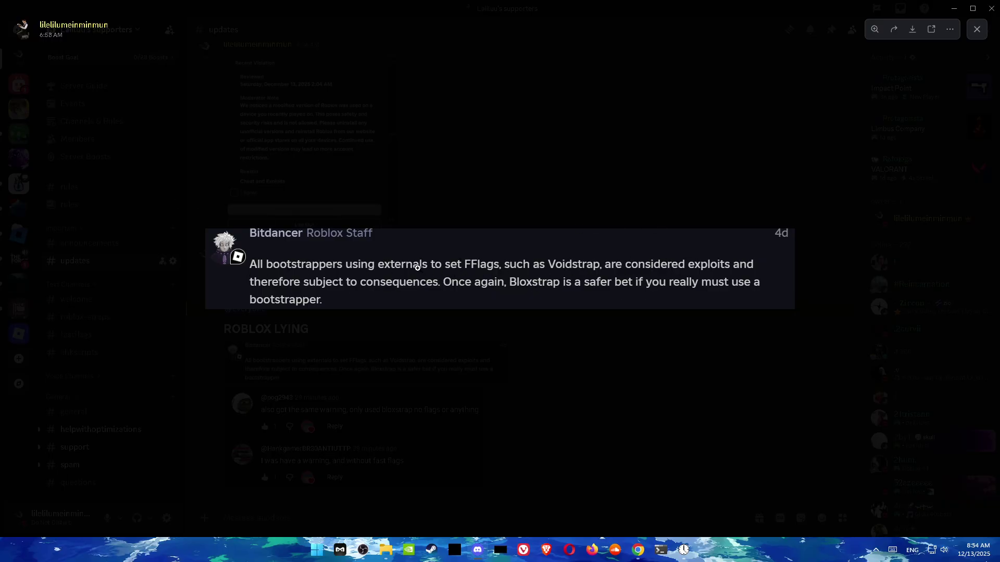
{"action": "left_click", "coordinate": [763, 414]}
{"action": "left_click", "coordinate": [952, 11]}
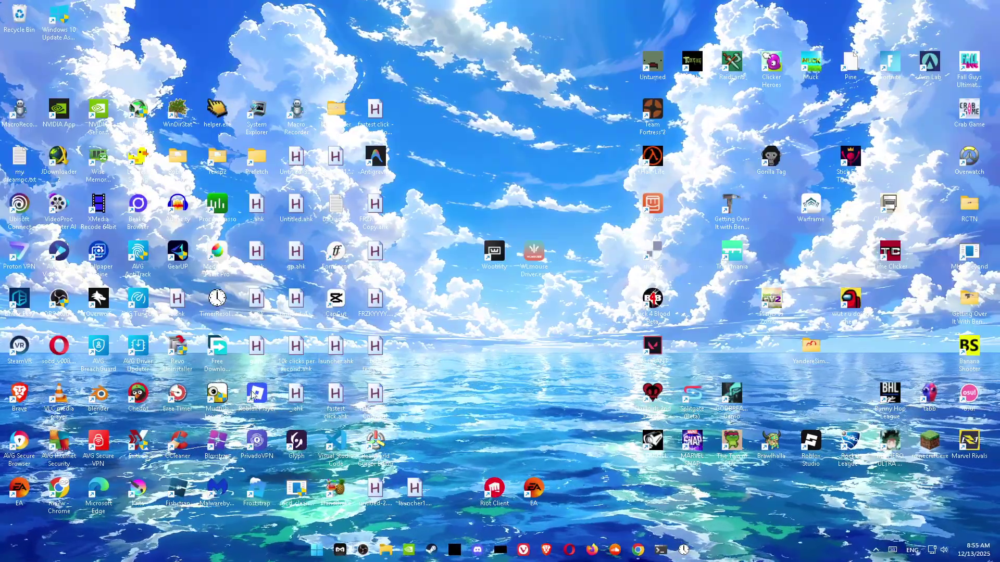
- From the Roblox shortcut's file location, create a ClientSettings folder and merge it with the existing one
{"action": "right_click", "coordinate": [385, 429]}
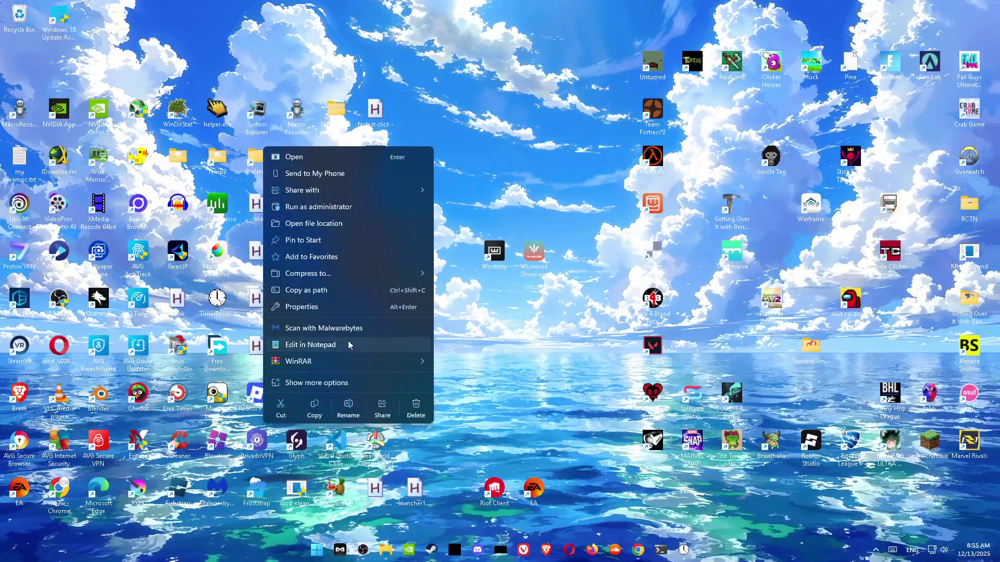
{"action": "left_click", "coordinate": [333, 222]}
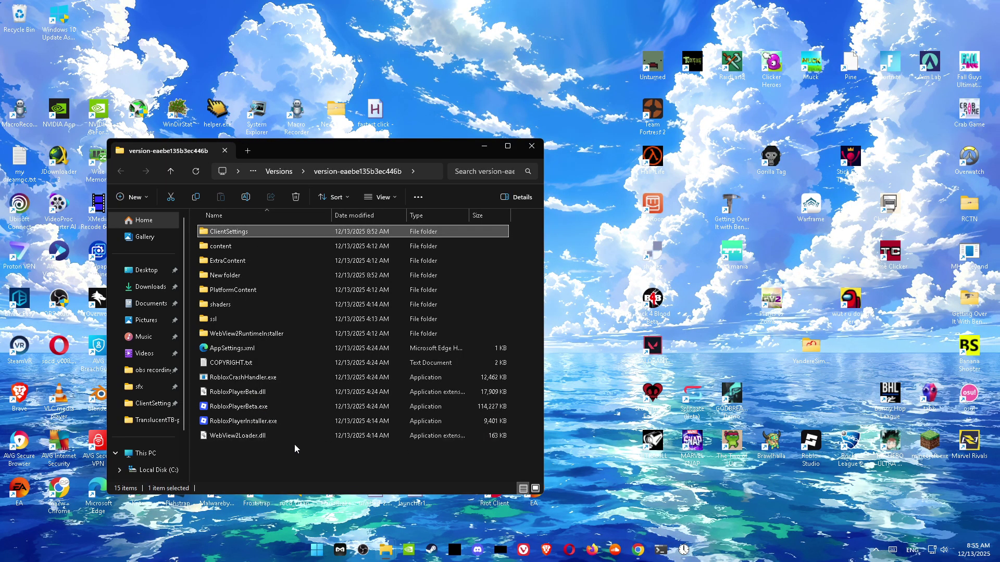
{"action": "right_click", "coordinate": [293, 461]}
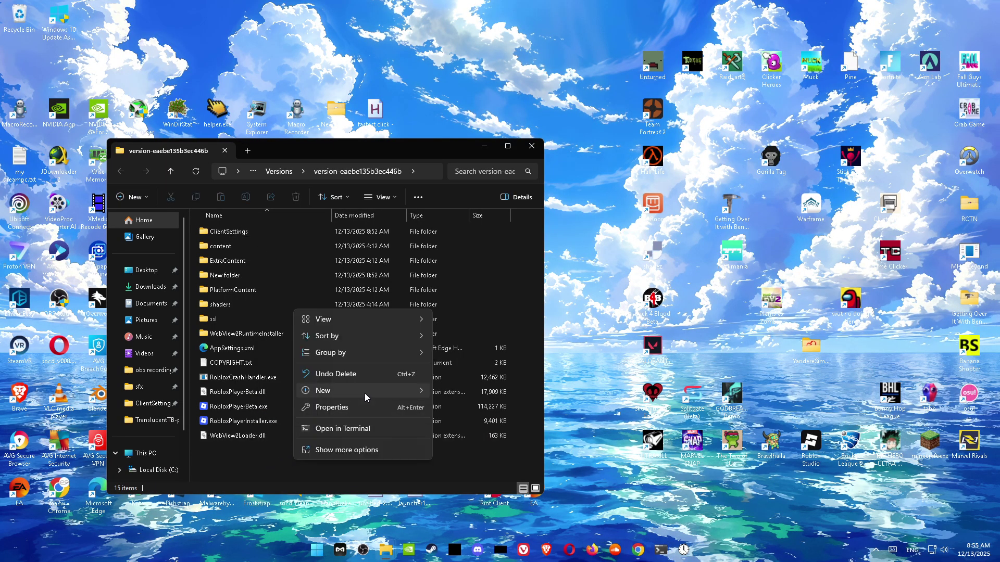
{"action": "mouse_move", "coordinate": [370, 391]}
{"action": "left_click", "coordinate": [462, 392]}
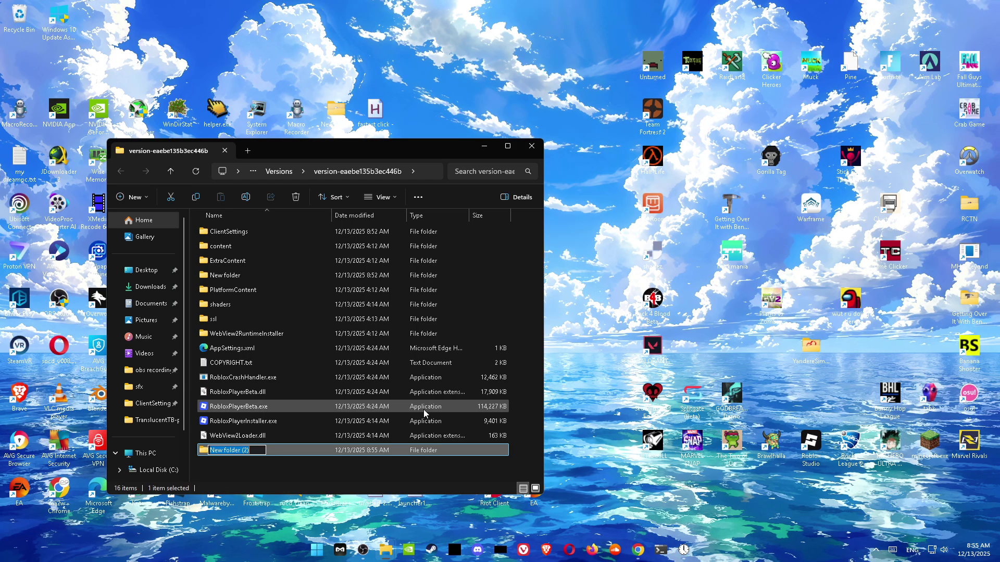
{"action": "type", "text": "ClientSettings"}
{"action": "key", "text": "Return"}
{"action": "left_click", "coordinate": [541, 346]}
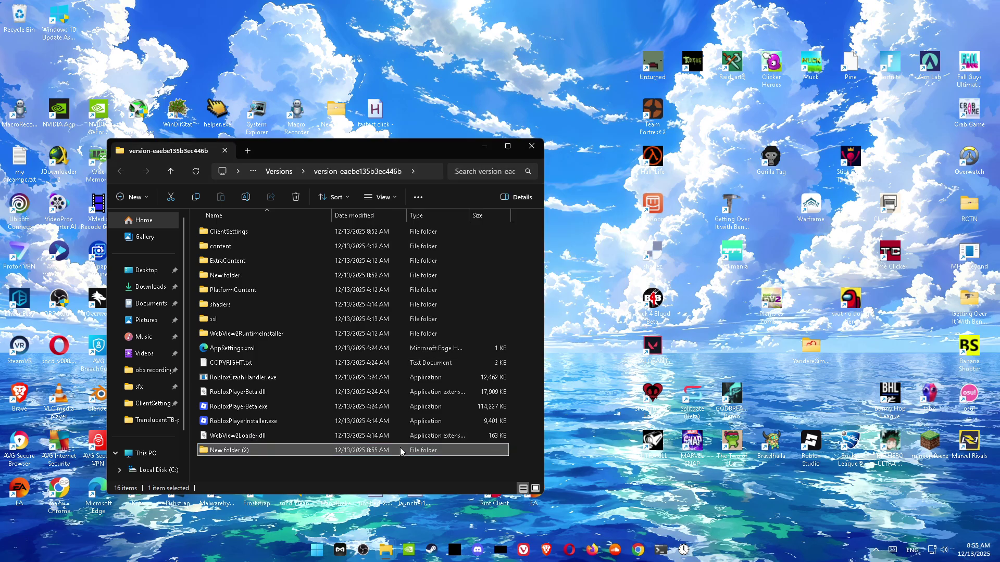
- Open the ClientSettings folder and delete the old text document
{"action": "double_click", "coordinate": [272, 229]}
{"action": "key", "text": "Down"}
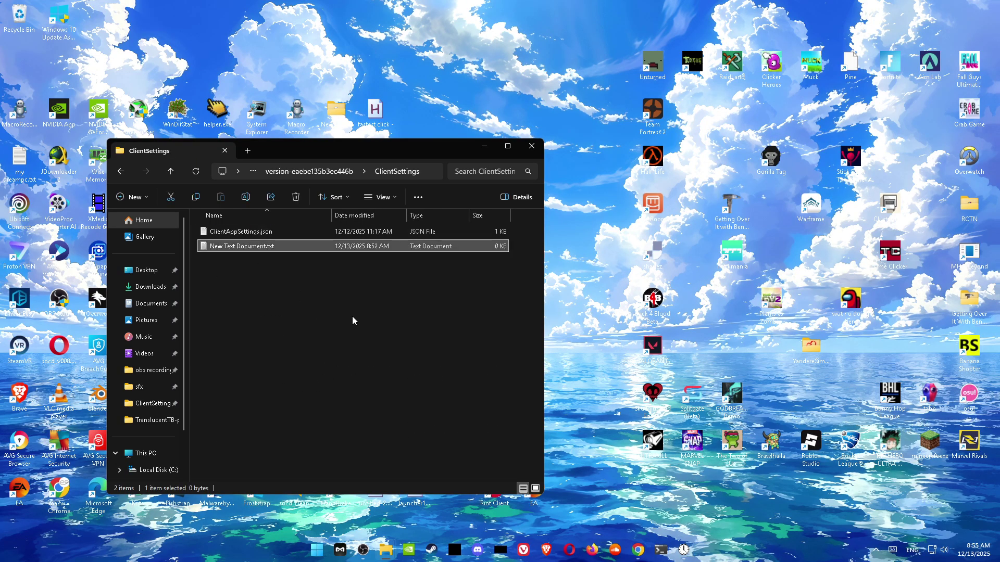
{"action": "key", "text": "Delete"}
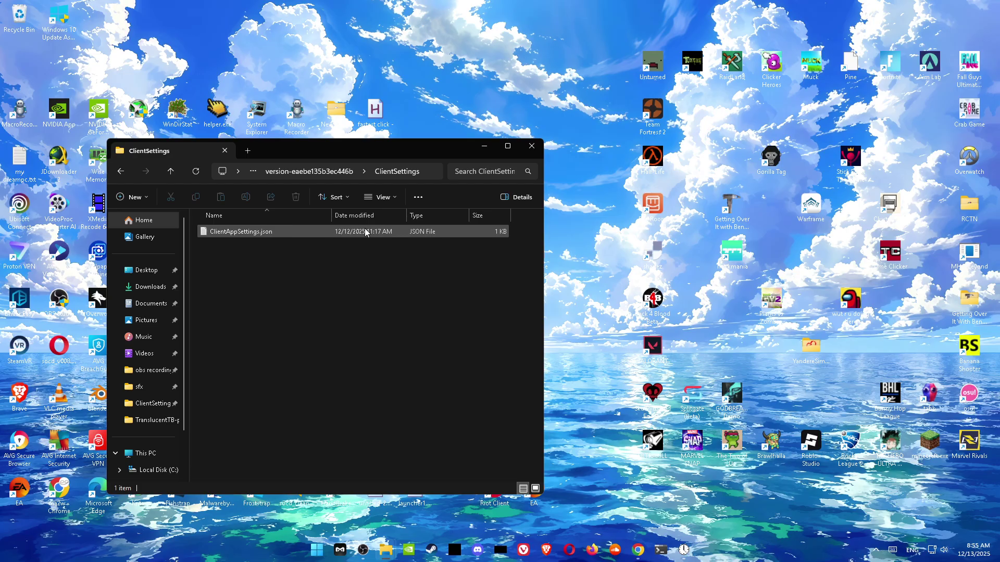
- Create a new empty 'New Text Document.txt' in the folder
{"action": "right_click", "coordinate": [290, 282]}
{"action": "mouse_move", "coordinate": [340, 367]}
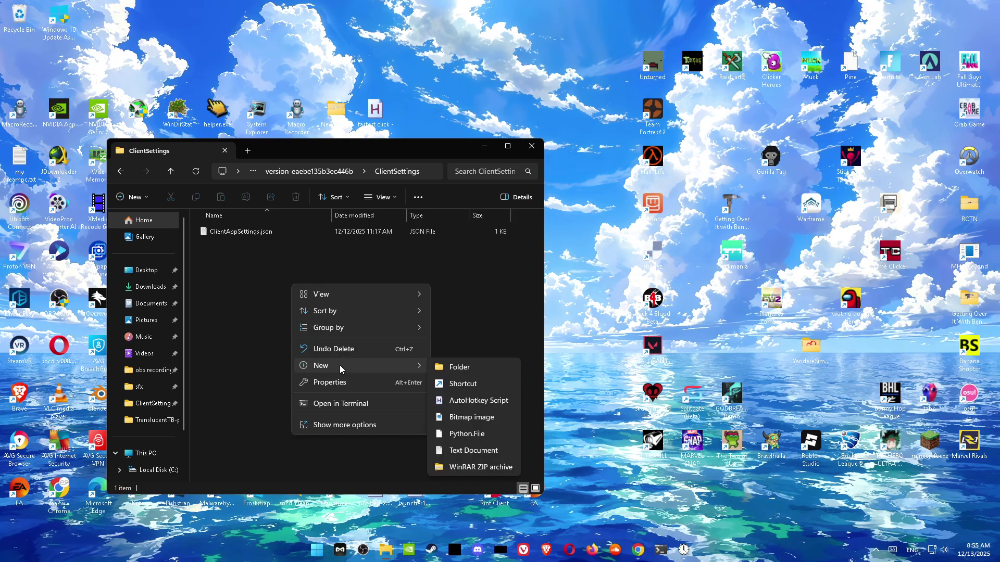
{"action": "left_click", "coordinate": [473, 450]}
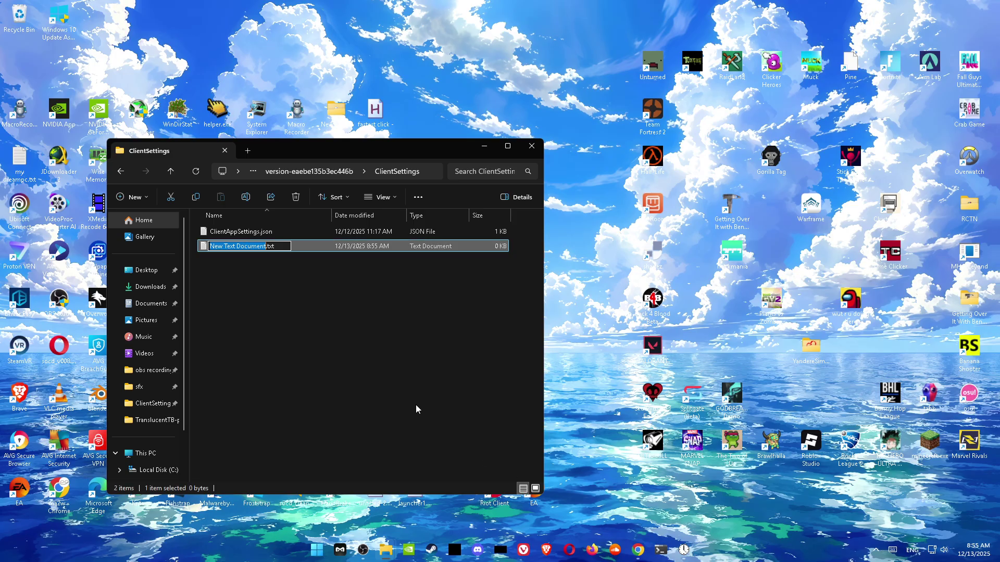
{"action": "left_click", "coordinate": [278, 246]}
{"action": "left_click", "coordinate": [264, 258]}
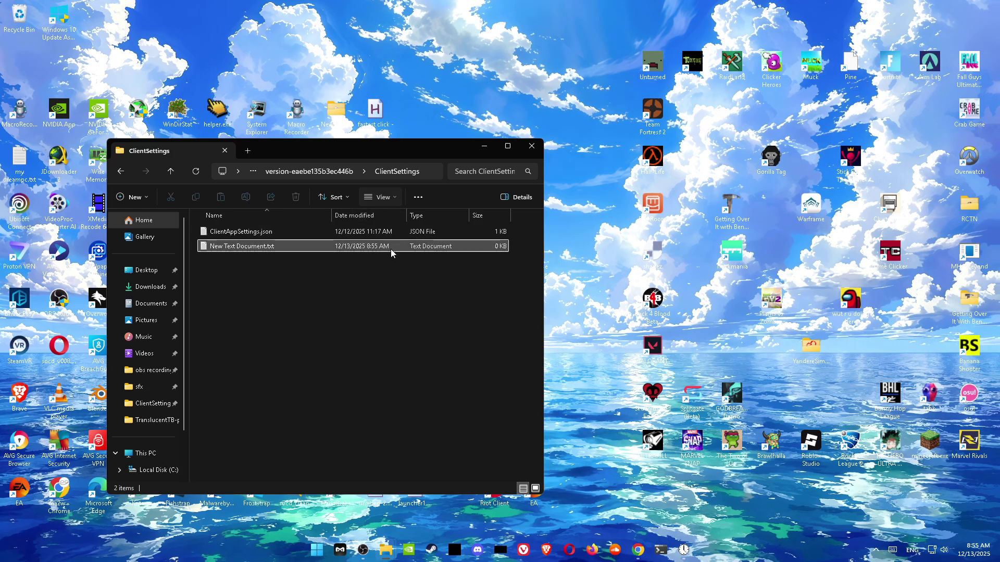
{"action": "left_click", "coordinate": [396, 198]}
{"action": "left_click", "coordinate": [392, 196]}
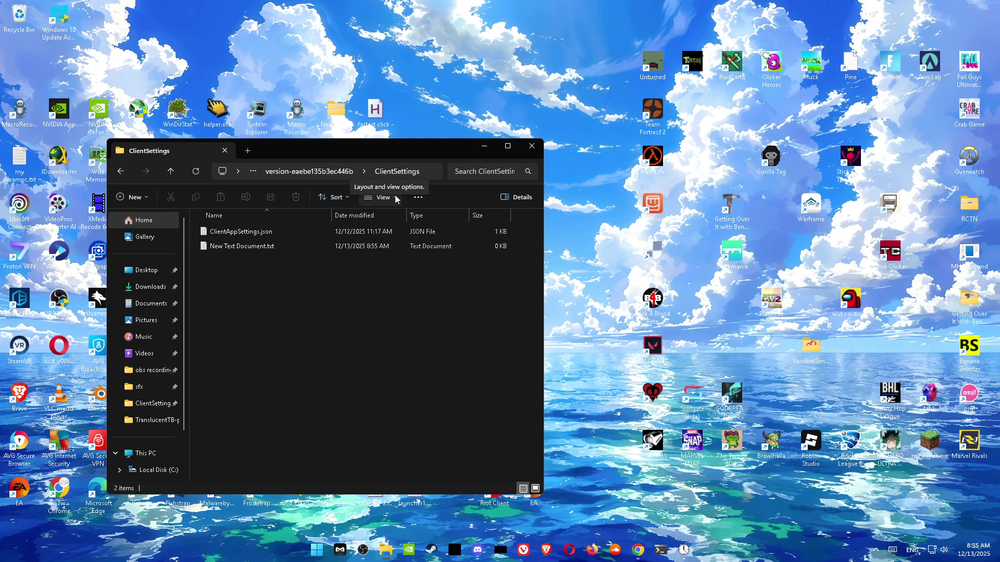
{"action": "left_click", "coordinate": [387, 201]}
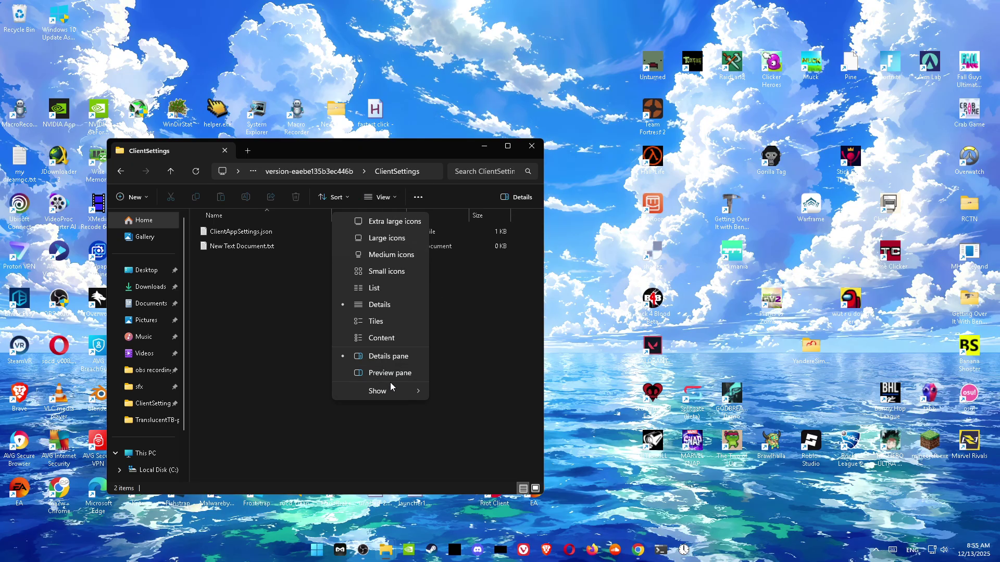
{"action": "mouse_move", "coordinate": [397, 386]}
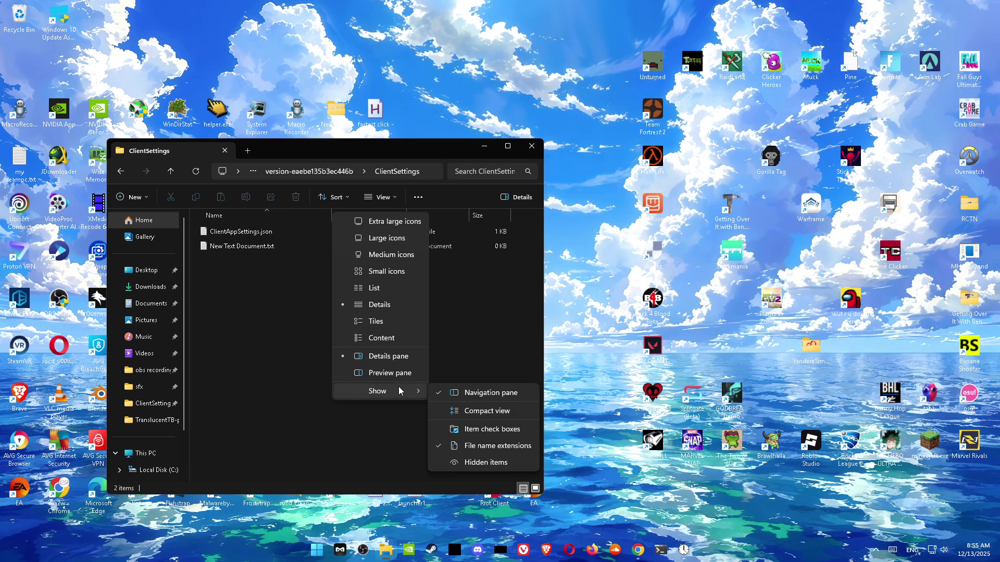
{"action": "left_click", "coordinate": [489, 448]}
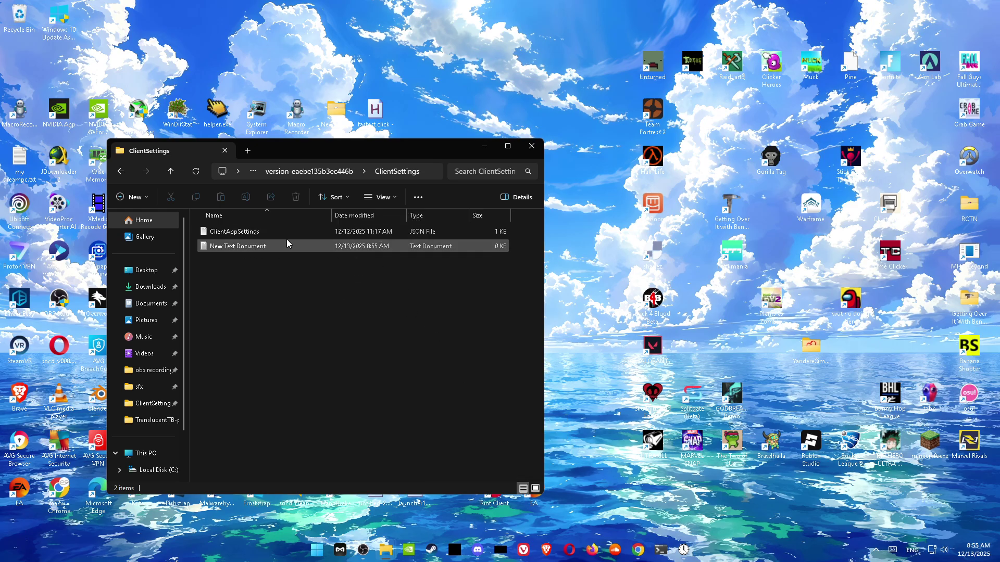
{"action": "left_click", "coordinate": [333, 197]}
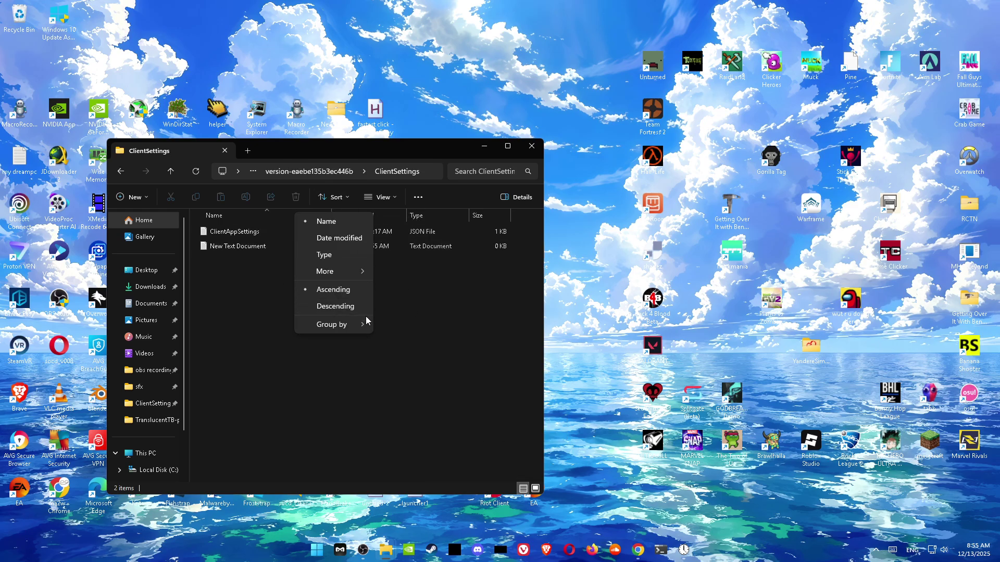
{"action": "left_click", "coordinate": [366, 198]}
{"action": "mouse_move", "coordinate": [403, 392]}
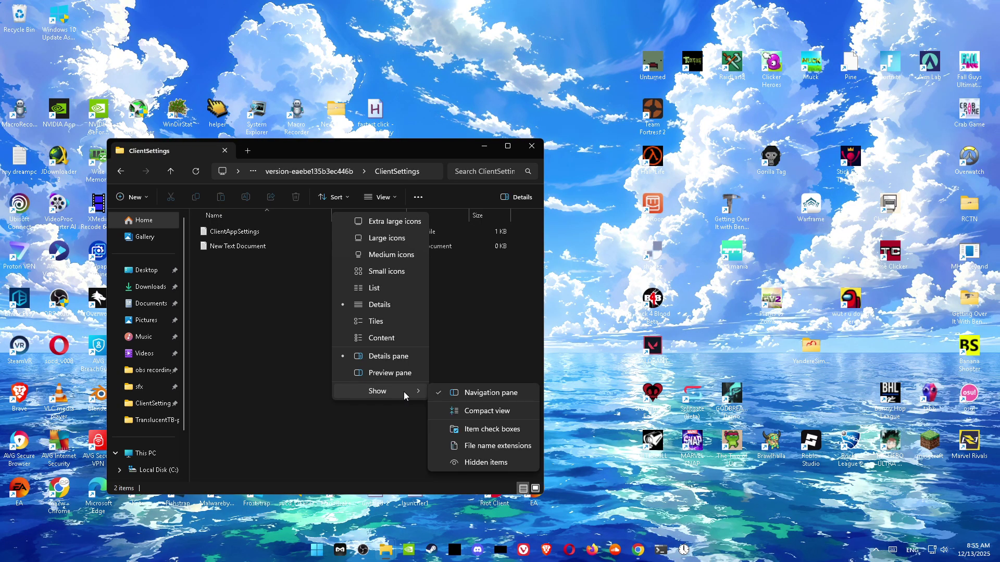
{"action": "left_click", "coordinate": [485, 446]}
{"action": "left_click", "coordinate": [320, 246]}
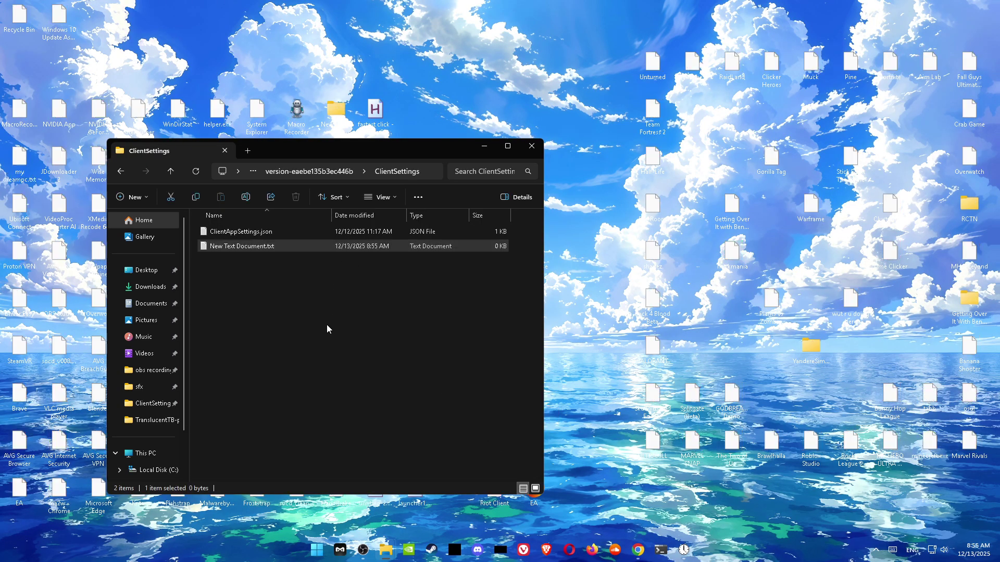
{"action": "right_click", "coordinate": [289, 245]}
{"action": "left_click", "coordinate": [390, 218]}
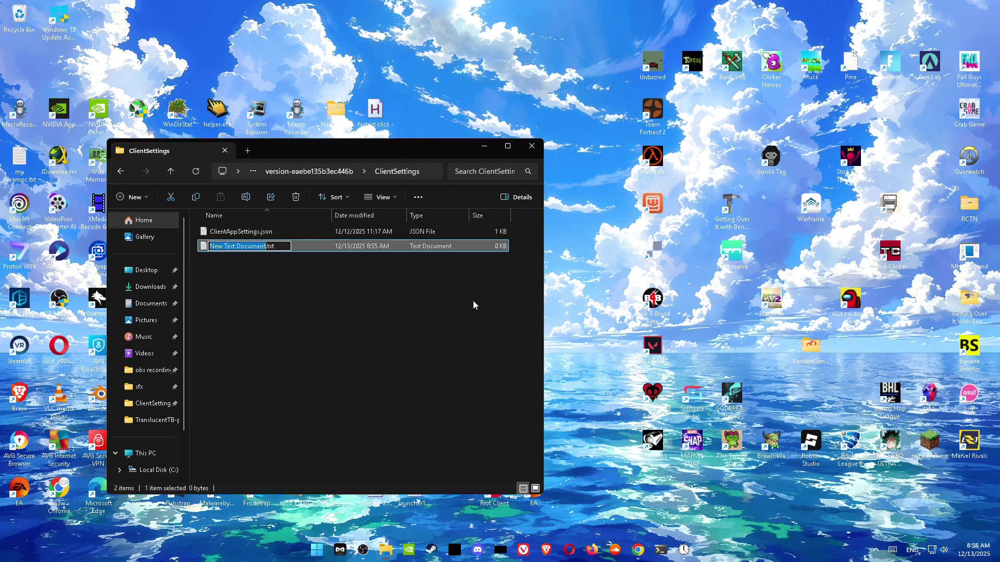
{"action": "key", "text": "BackSpace"}
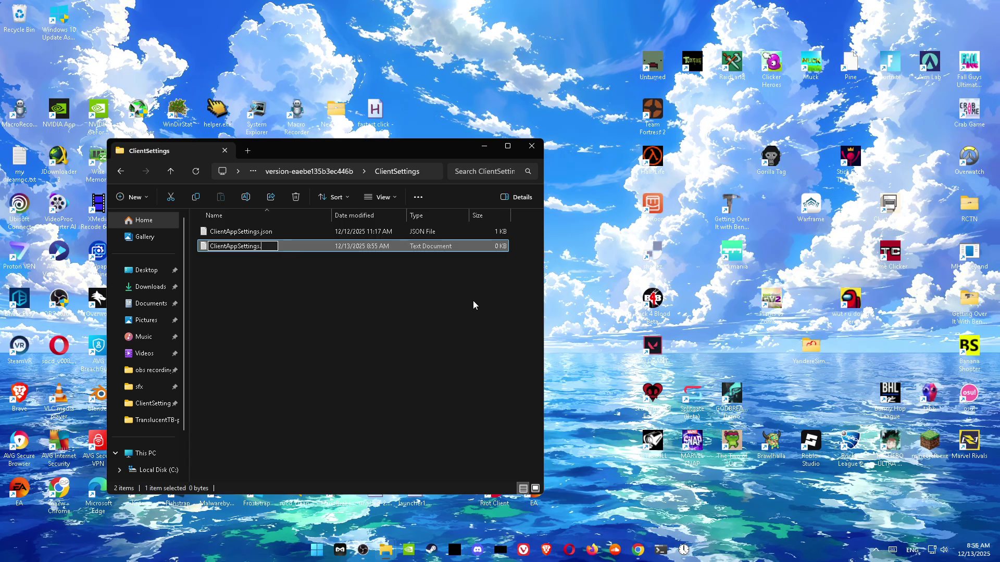
{"action": "type", "text": ".json"}
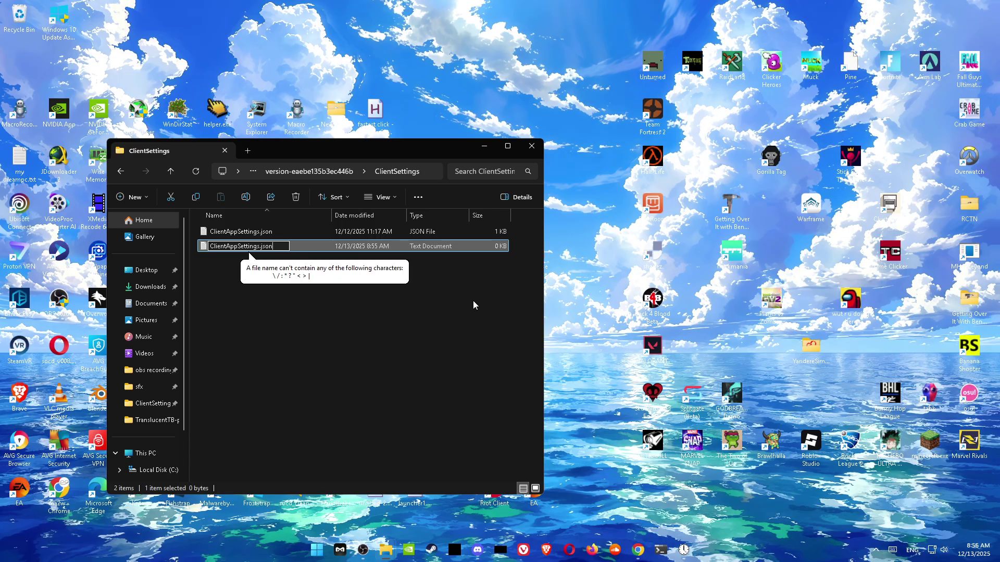
{"action": "key", "text": "Return"}
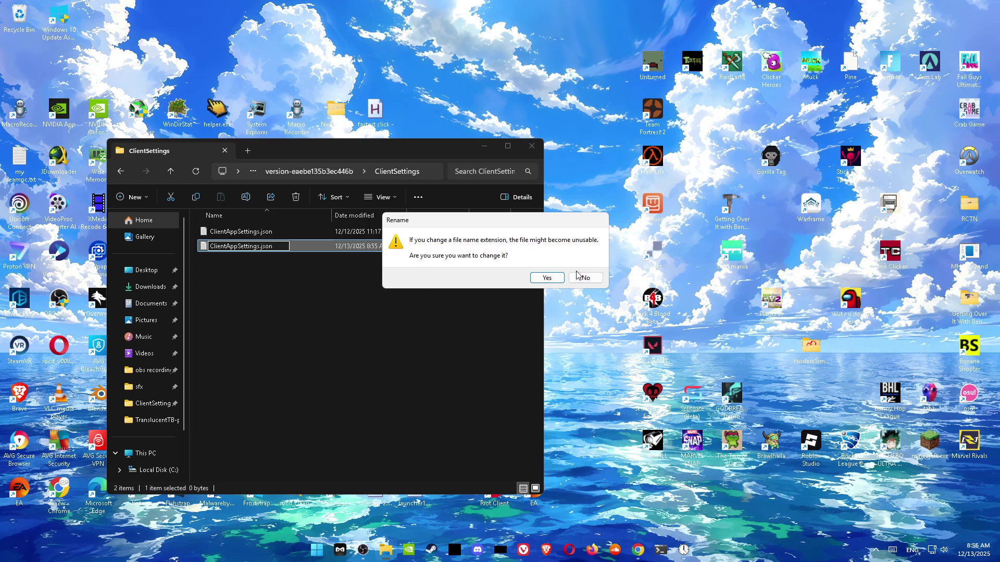
{"action": "left_click", "coordinate": [591, 278]}
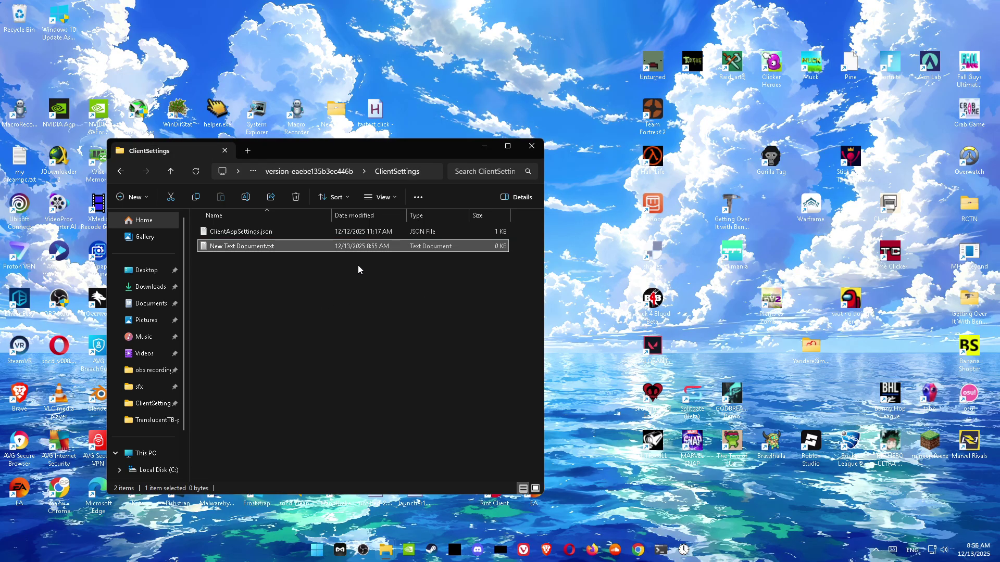
- Delete the blank text document and replace ClientAppSettings.json's contents with the pasted fast-flag list, saving it
{"action": "key", "text": "Delete"}
{"action": "double_click", "coordinate": [331, 230]}
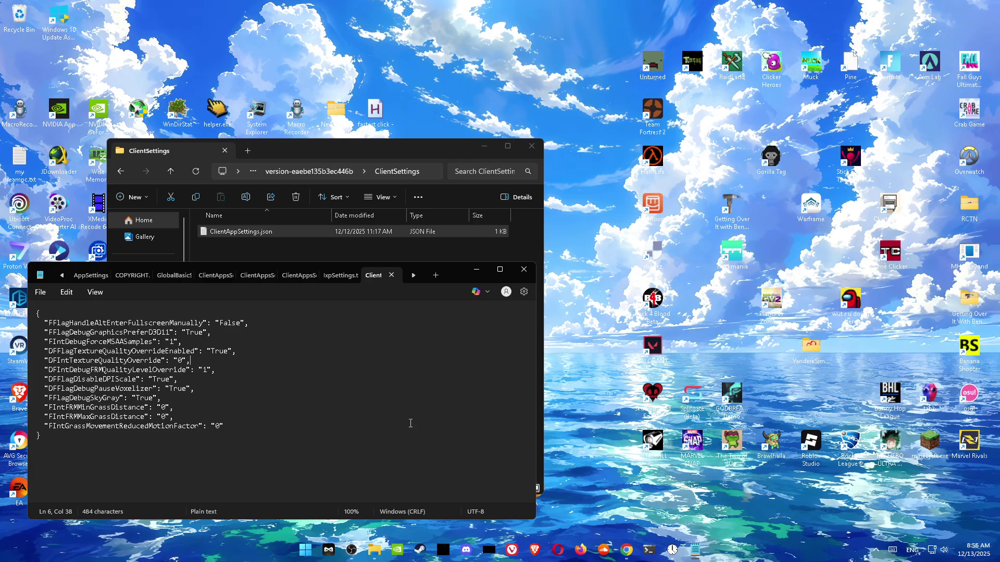
{"action": "key", "text": "ctrl+a"}
{"action": "key", "text": "ctrl+c"}
{"action": "left_click", "coordinate": [257, 462]}
{"action": "key", "text": "ctrl+a"}
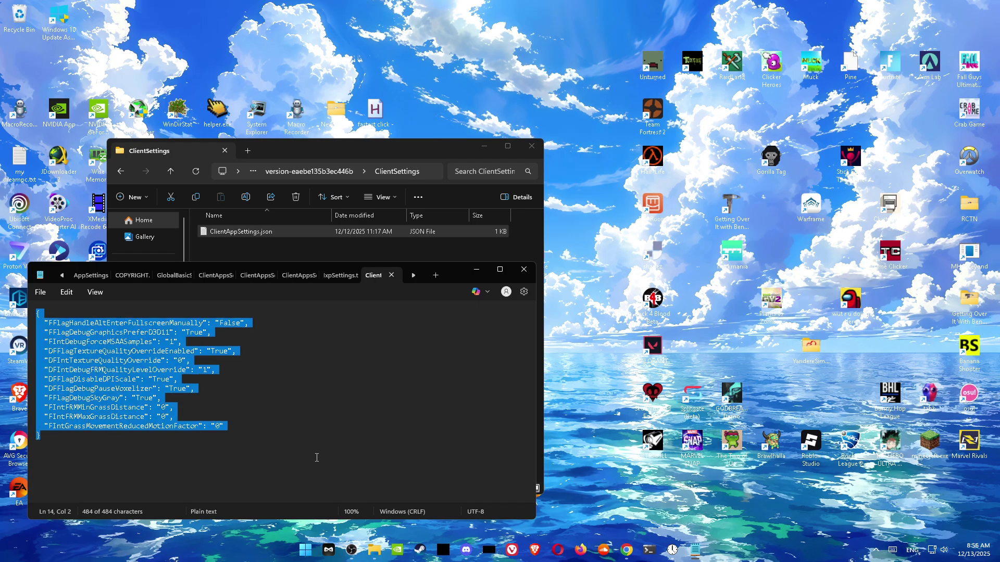
{"action": "key", "text": "ctrl+v"}
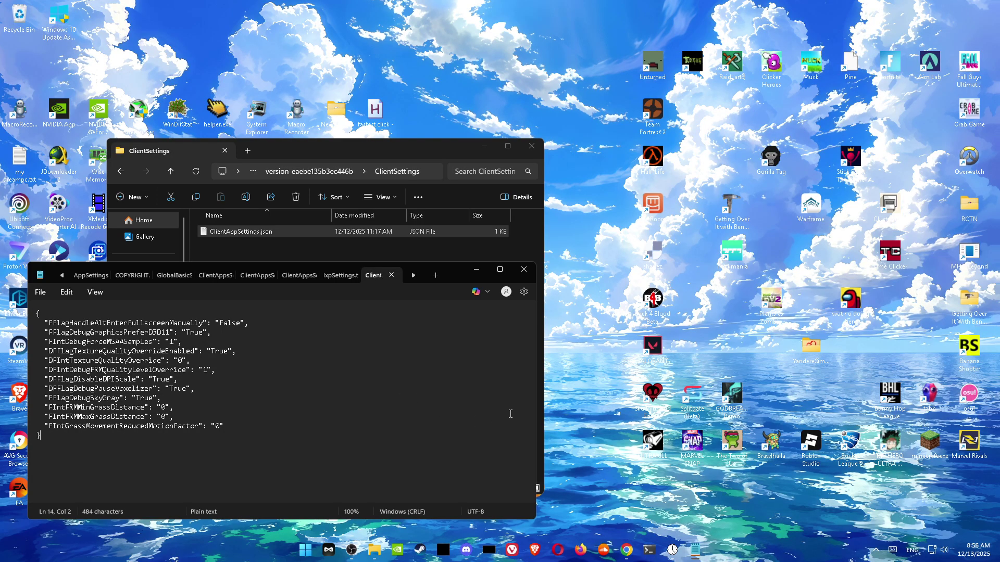
{"action": "left_click", "coordinate": [524, 269]}
- Tick Read-only in ClientAppSettings.json's Properties and apply the setting
{"action": "right_click", "coordinate": [453, 233]}
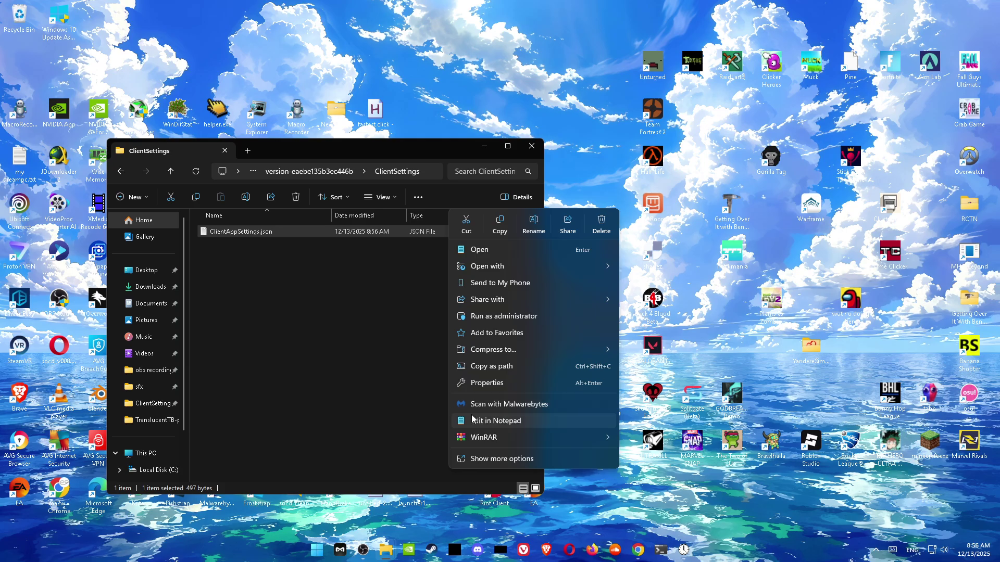
{"action": "left_click", "coordinate": [514, 389]}
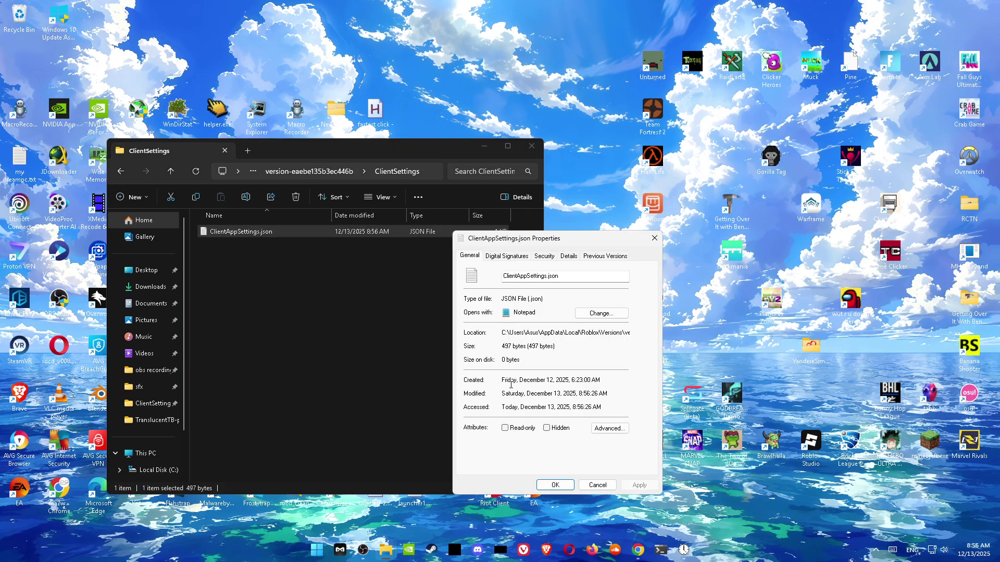
{"action": "left_click", "coordinate": [518, 430]}
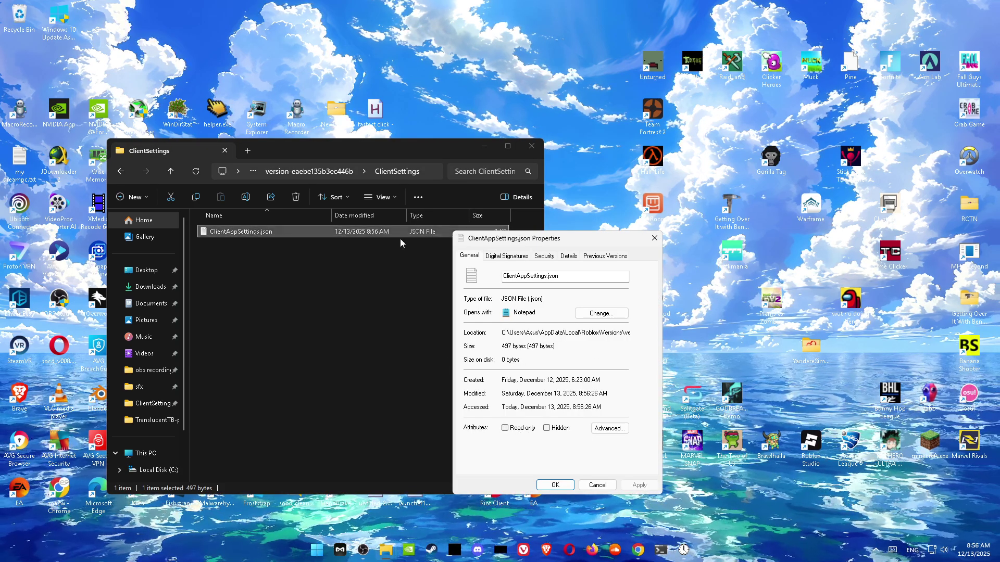
{"action": "left_click", "coordinate": [639, 484]}
{"action": "left_click", "coordinate": [585, 484]}
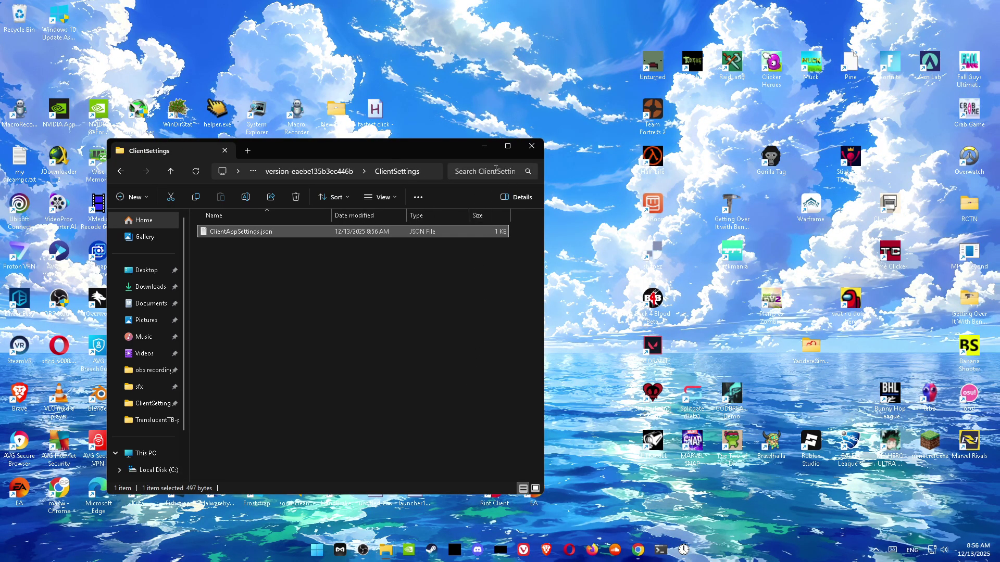
- From the Froststrap shortcut, browse to Versions > version-eaebe135b3ec446b > ClientSettings, which is empty
{"action": "left_click", "coordinate": [490, 150]}
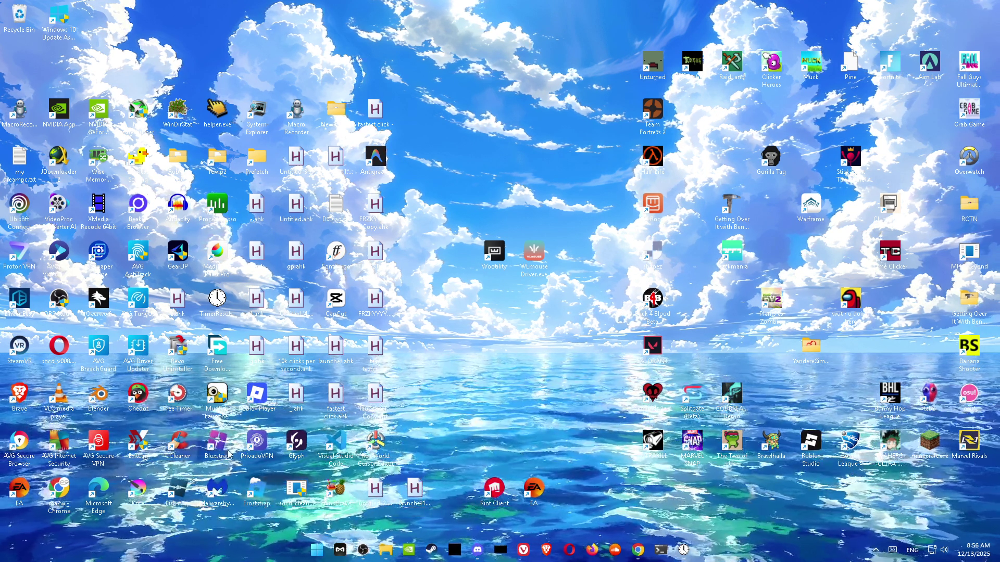
{"action": "right_click", "coordinate": [277, 492]}
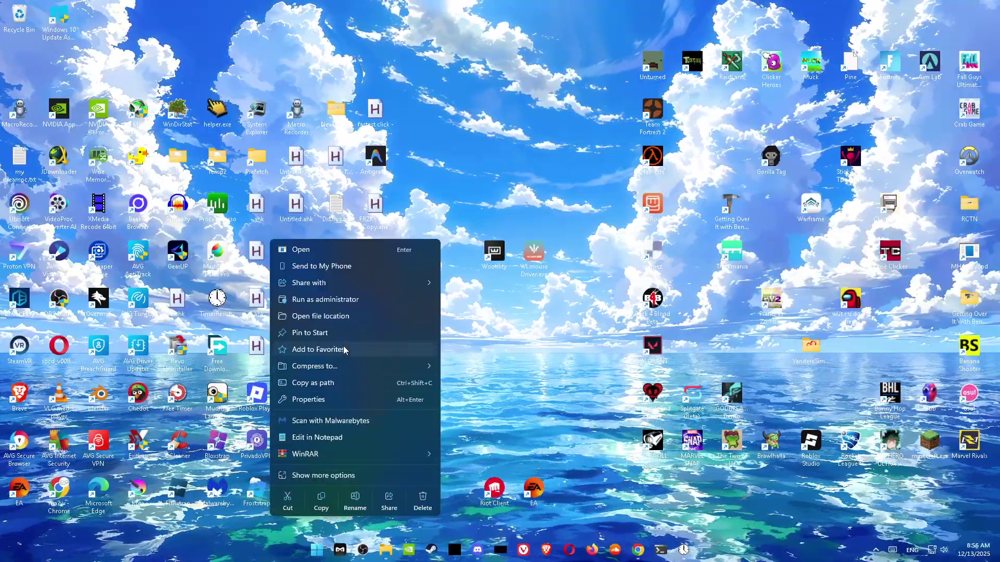
{"action": "left_click", "coordinate": [345, 316]}
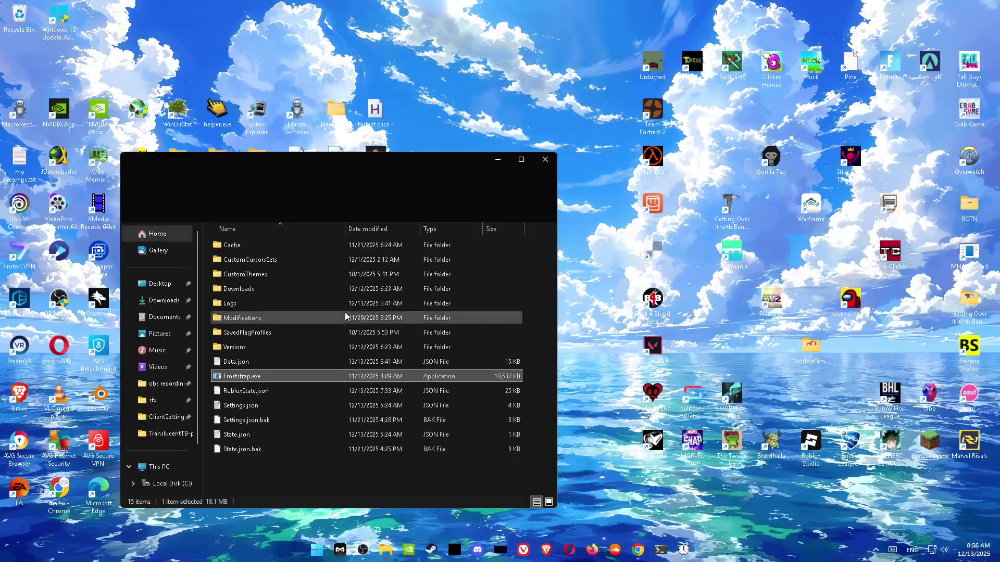
{"action": "double_click", "coordinate": [294, 347]}
{"action": "double_click", "coordinate": [275, 245]}
{"action": "double_click", "coordinate": [277, 244]}
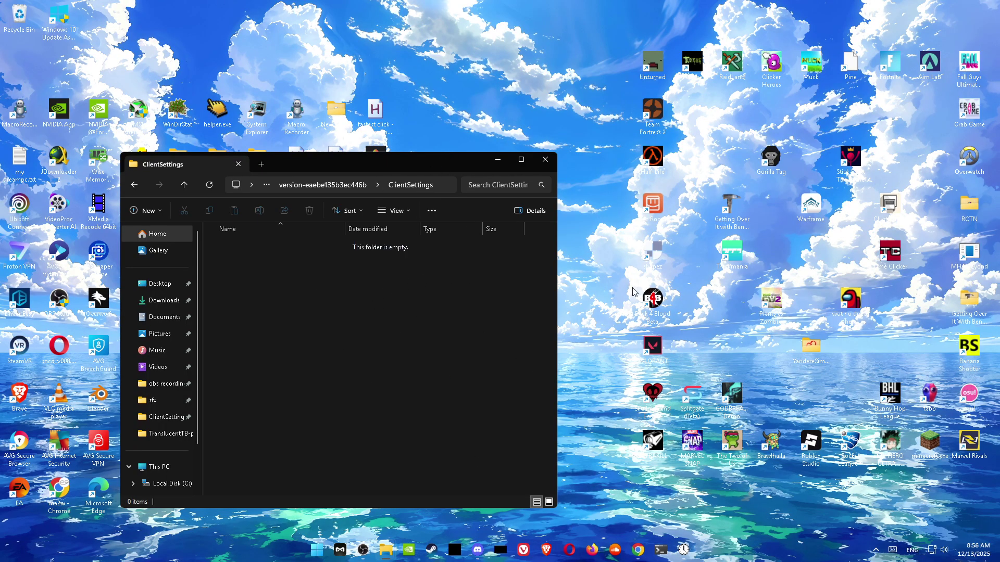
- Close the empty folder and browse from the Bloxstrap shortcut to Versions > version-00460c9d9fa94926 > ClientSettings
{"action": "key", "text": "alt+F4"}
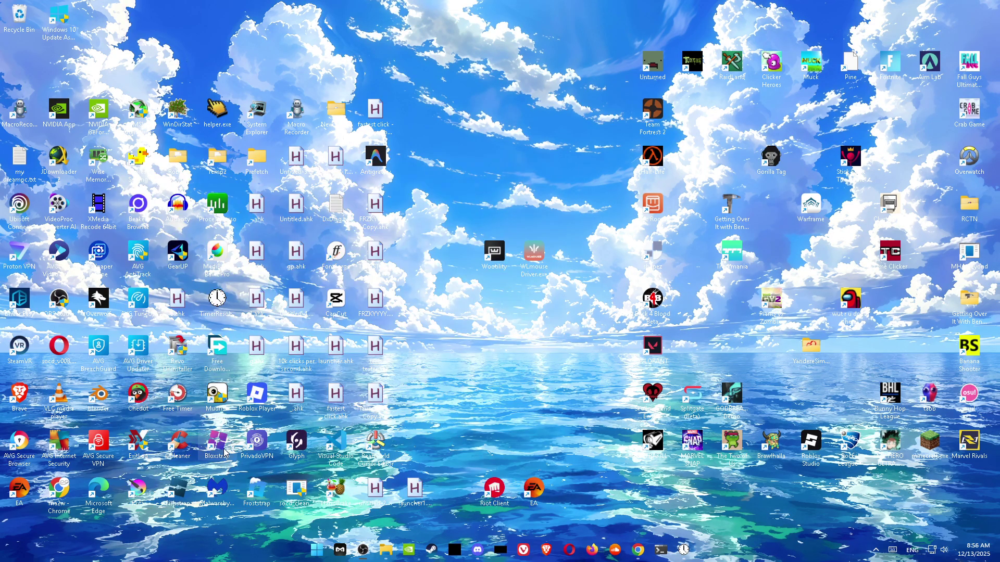
{"action": "right_click", "coordinate": [228, 448]}
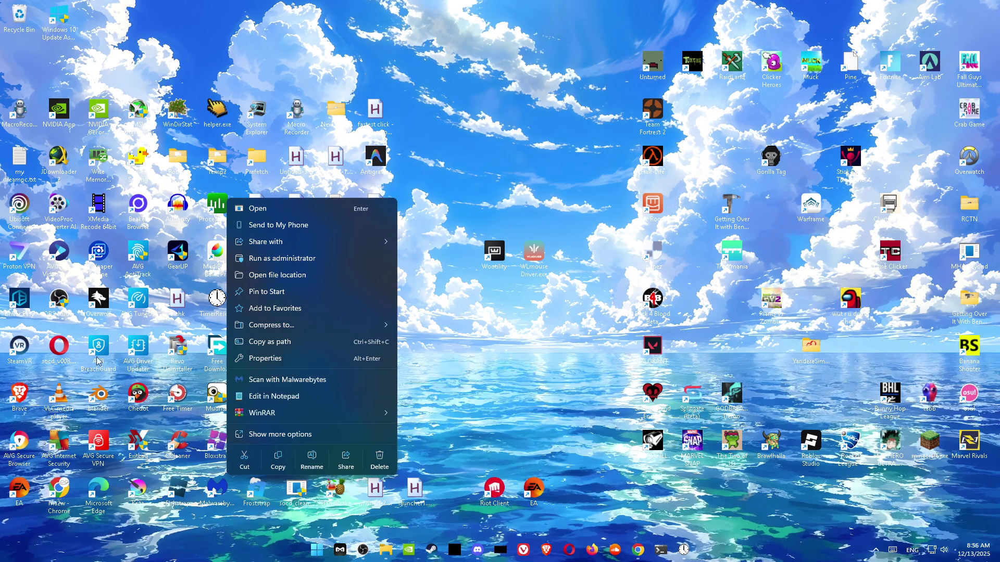
{"action": "left_click", "coordinate": [286, 273]}
{"action": "double_click", "coordinate": [295, 317]}
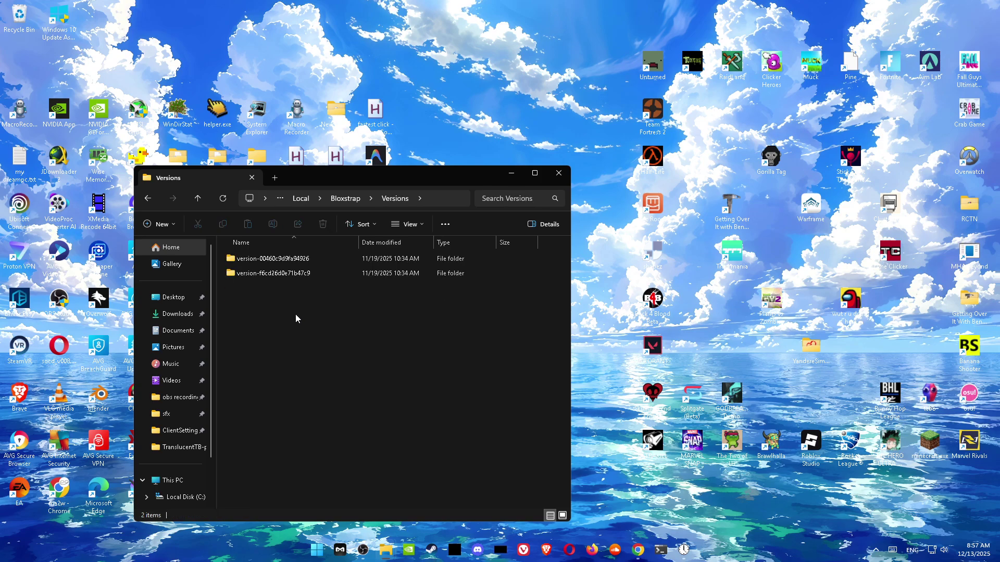
{"action": "double_click", "coordinate": [288, 260]}
{"action": "double_click", "coordinate": [286, 263]}
- Select ClientAppSettings.json and its .bak copy, switch between windows, then close both ClientSettings windows
{"action": "left_click_drag", "start_coordinate": [301, 333], "coordinate": [371, 229]}
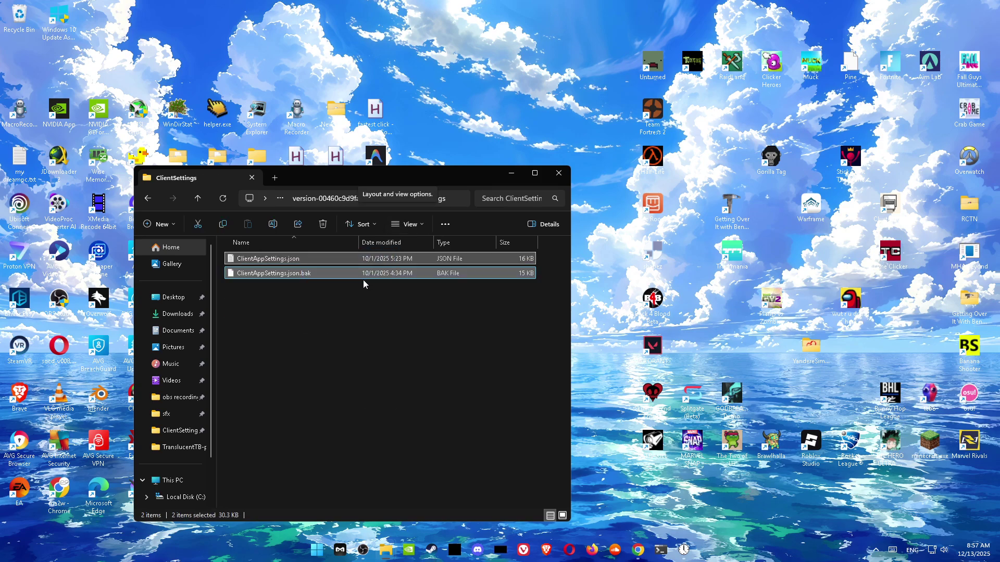
{"action": "left_click_drag", "start_coordinate": [339, 274], "coordinate": [275, 247]}
{"action": "key", "text": "alt+Tab"}
{"action": "left_click", "coordinate": [604, 227]}
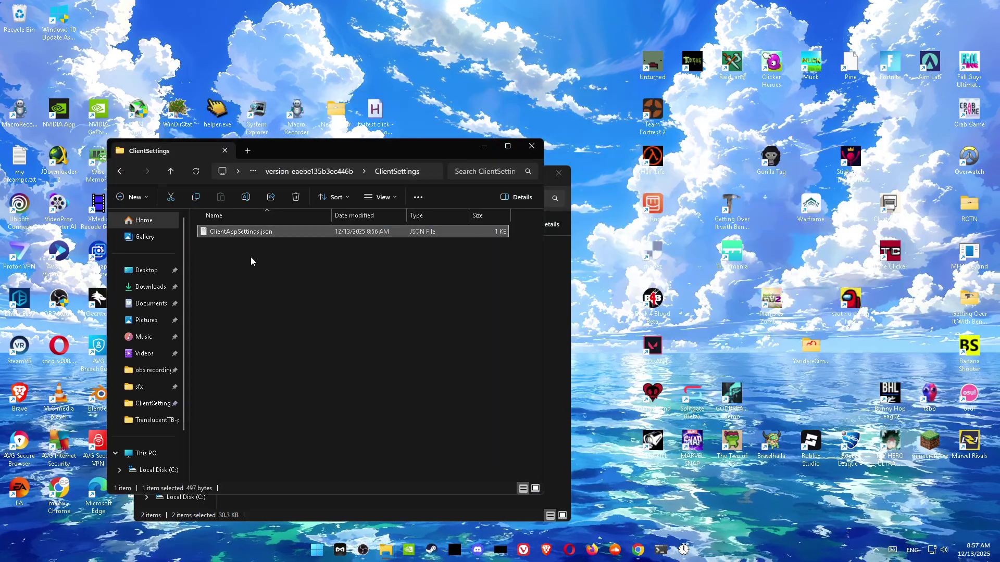
{"action": "left_click", "coordinate": [545, 272]}
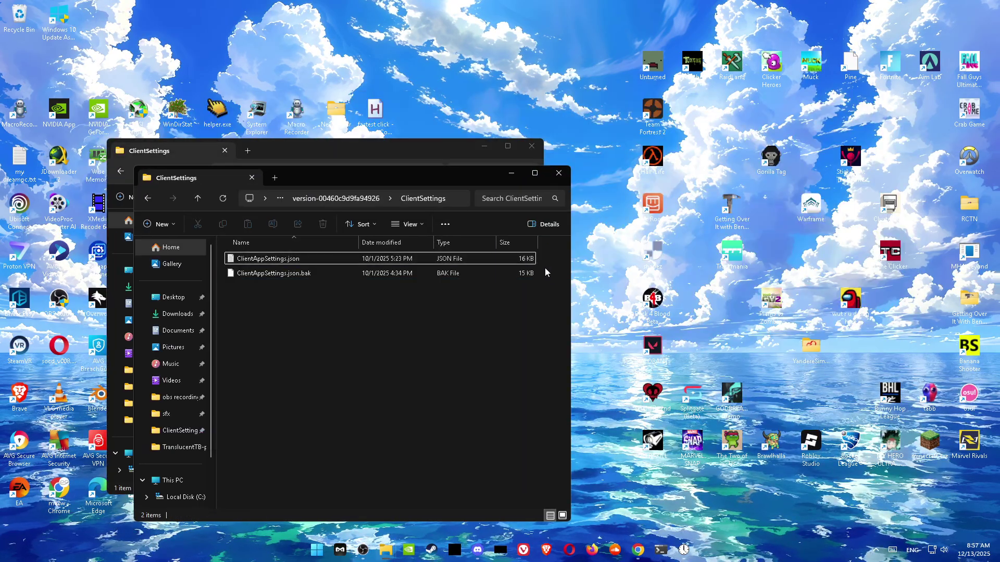
{"action": "left_click", "coordinate": [559, 173]}
{"action": "left_click", "coordinate": [531, 145]}
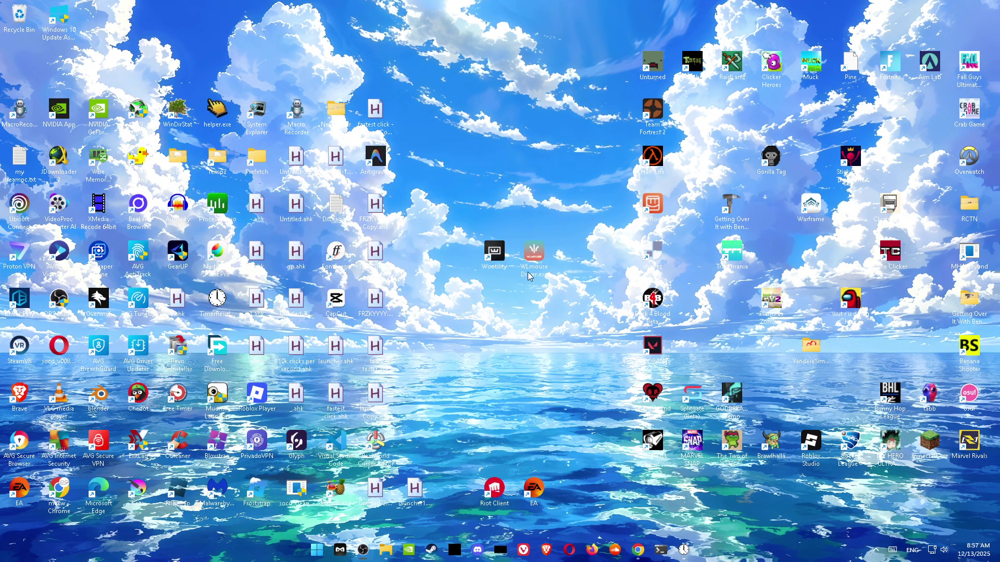
{"action": "left_click", "coordinate": [478, 550]}
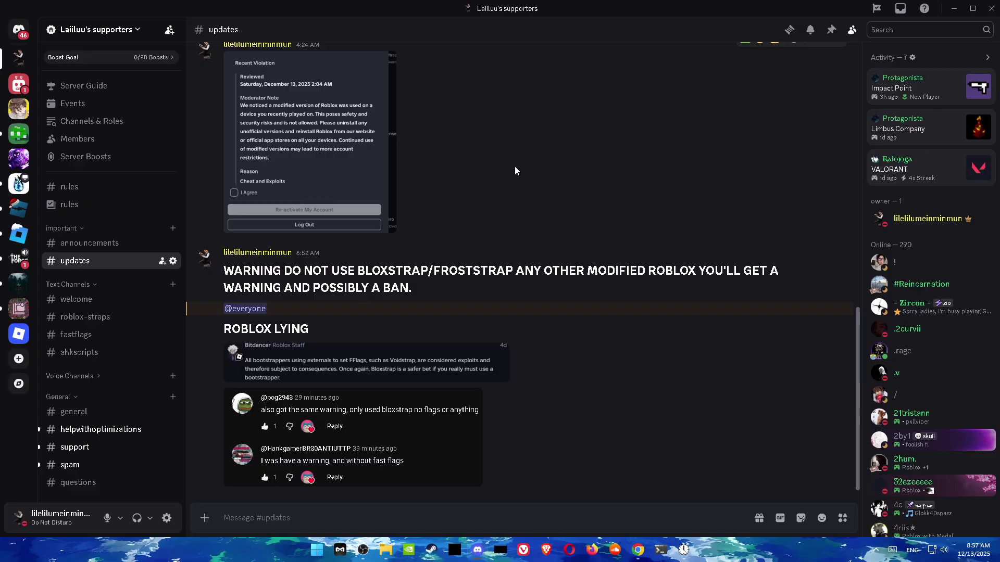
{"action": "left_click", "coordinate": [954, 8]}
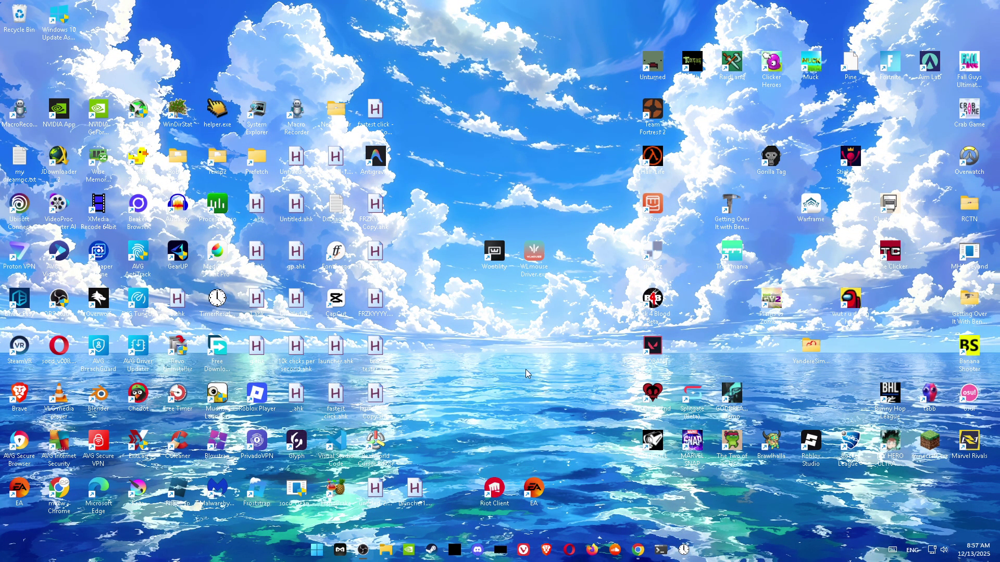